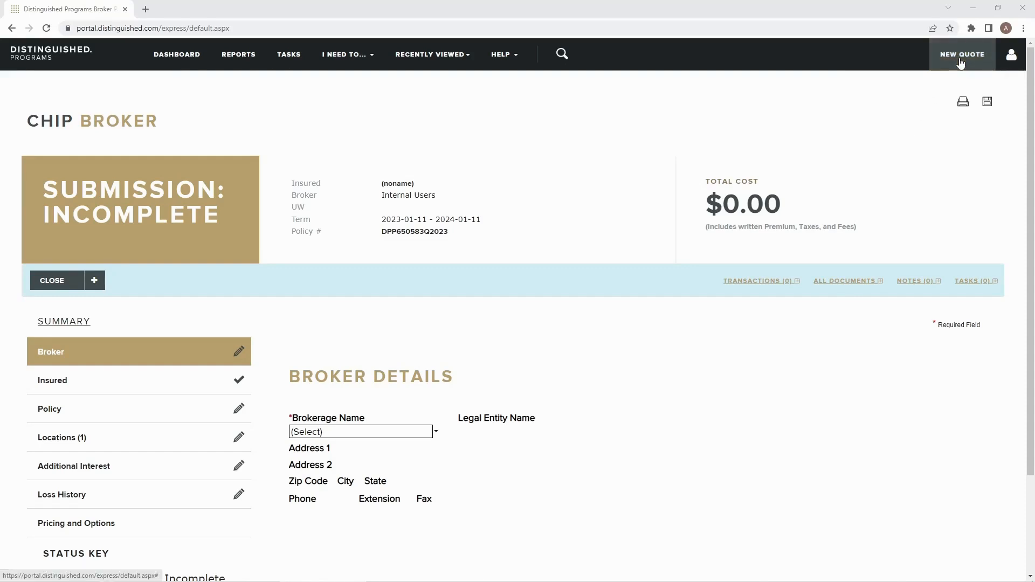
# - Start a new City Homes (CHIP) quote submission
pyautogui.click(961, 63)
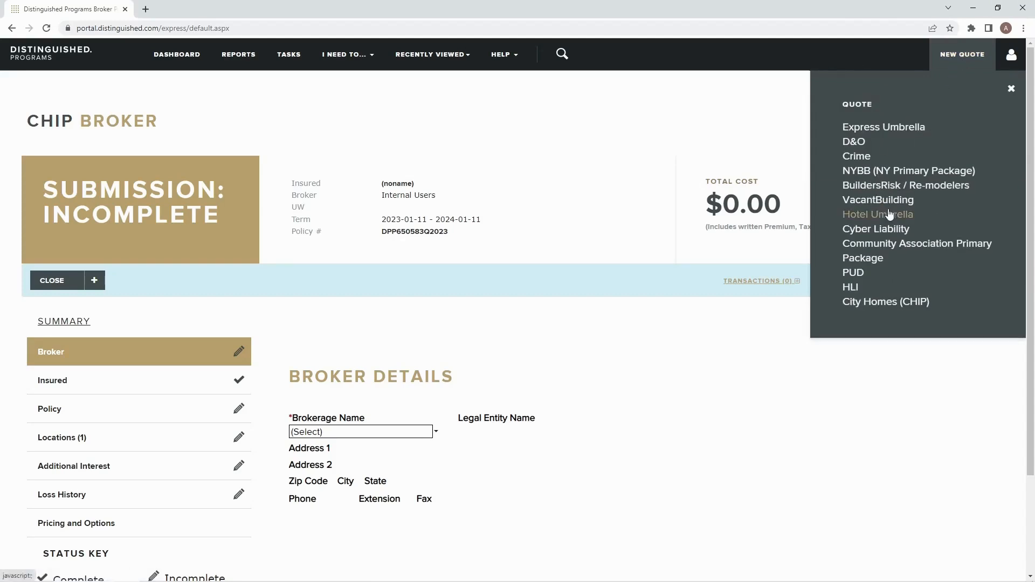
pyautogui.click(896, 303)
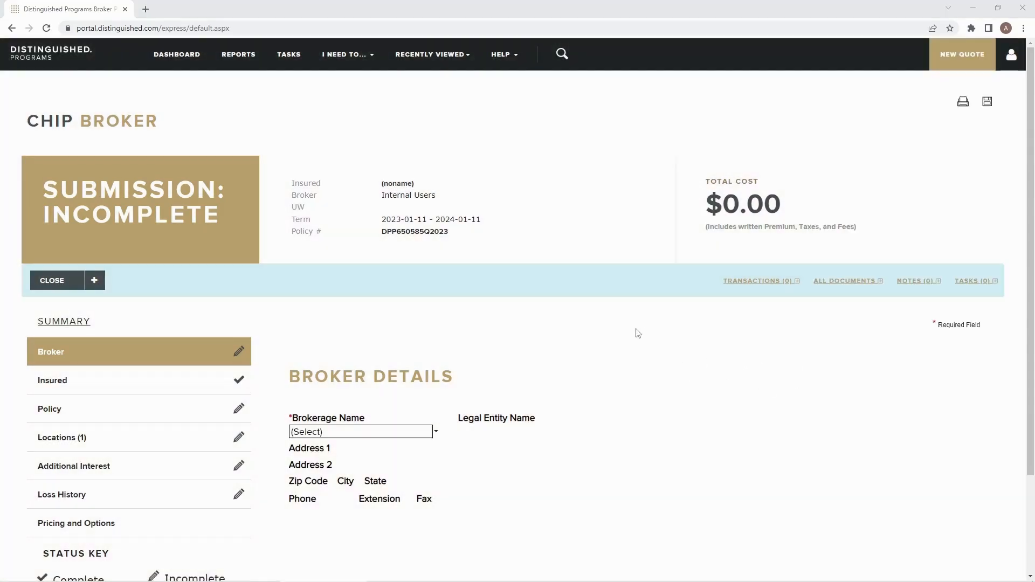
pyautogui.scroll(-3, 567, 380)
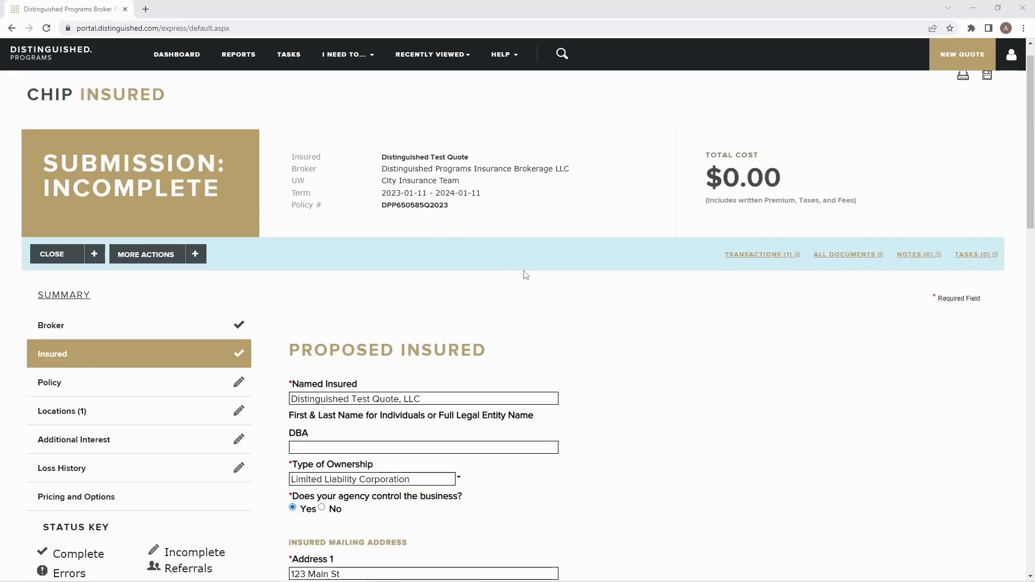
# - Review the Insured page's named insured, ownership type options, mailing address, policy term and inspection contact details
pyautogui.scroll(-1, 552, 276)
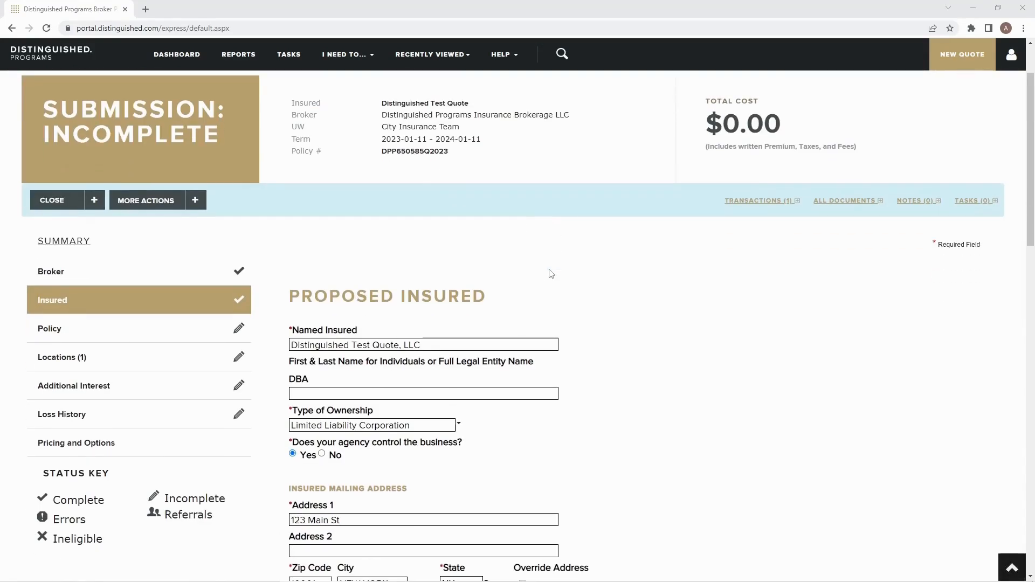
pyautogui.scroll(-1, 544, 280)
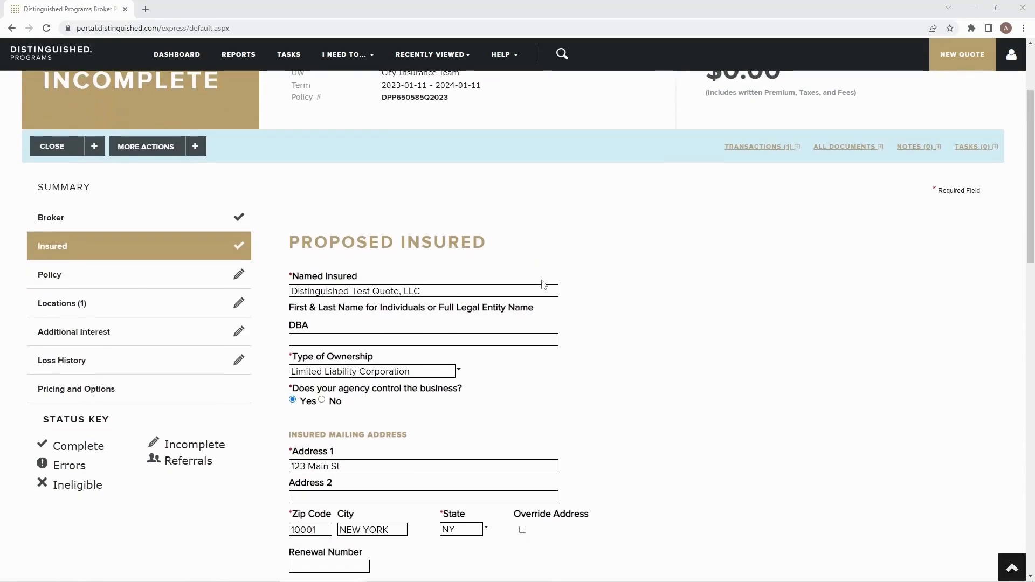
pyautogui.scroll(-3, 555, 264)
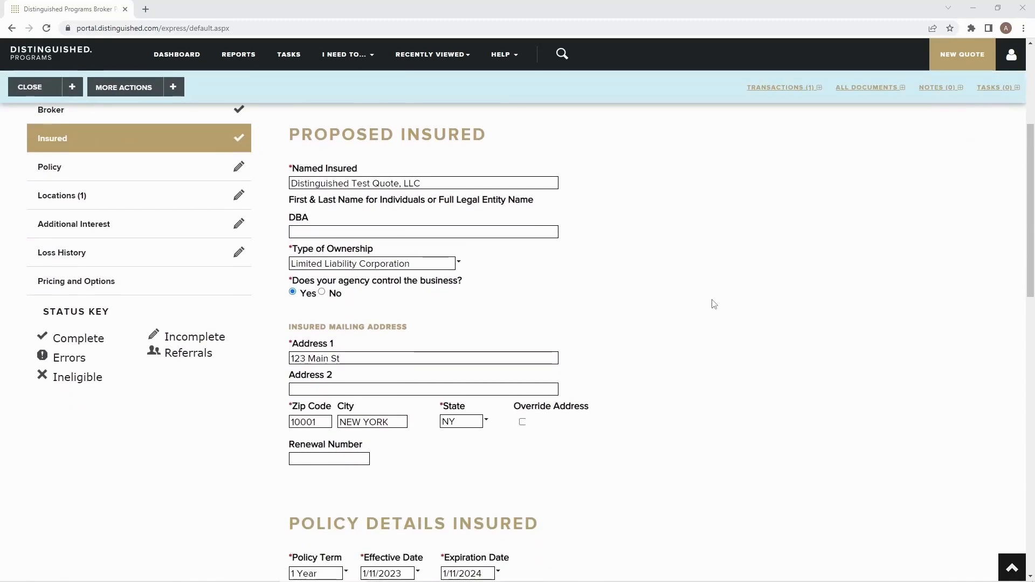
pyautogui.scroll(-1, 714, 303)
pyautogui.scroll(-3, 712, 297)
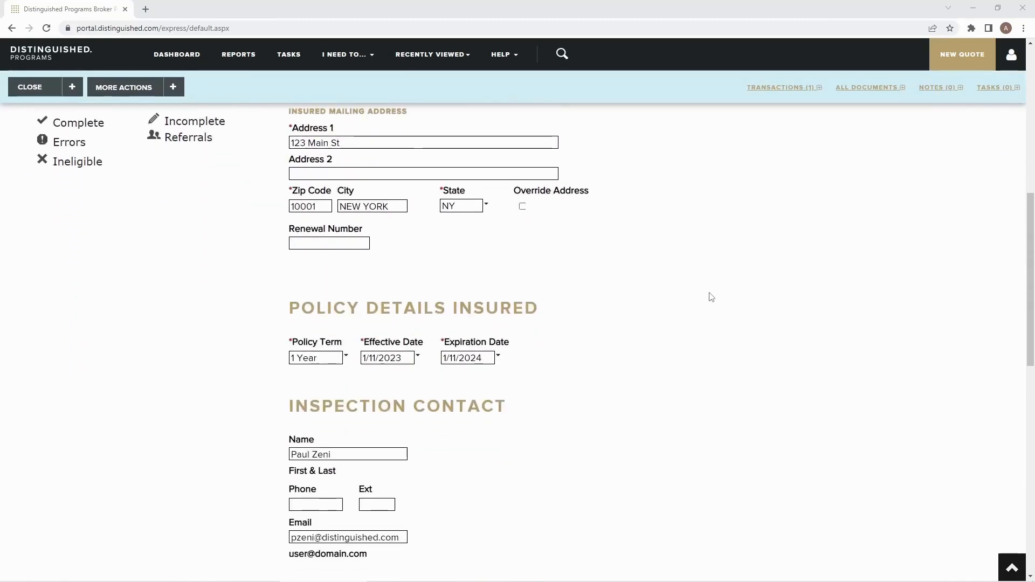
pyautogui.scroll(-1, 695, 318)
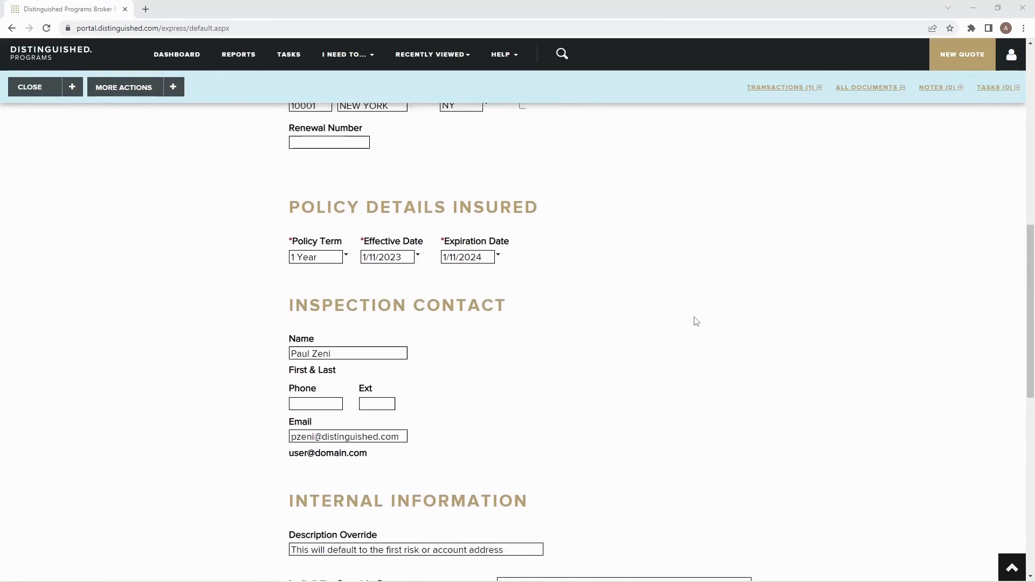
pyautogui.scroll(1, 698, 321)
pyautogui.scroll(6, 699, 321)
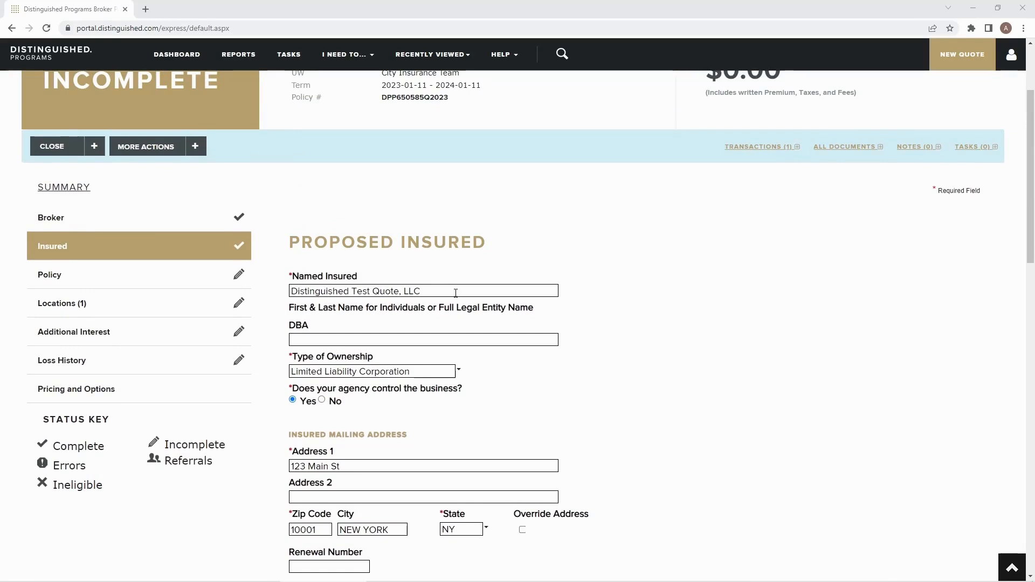
pyautogui.click(438, 371)
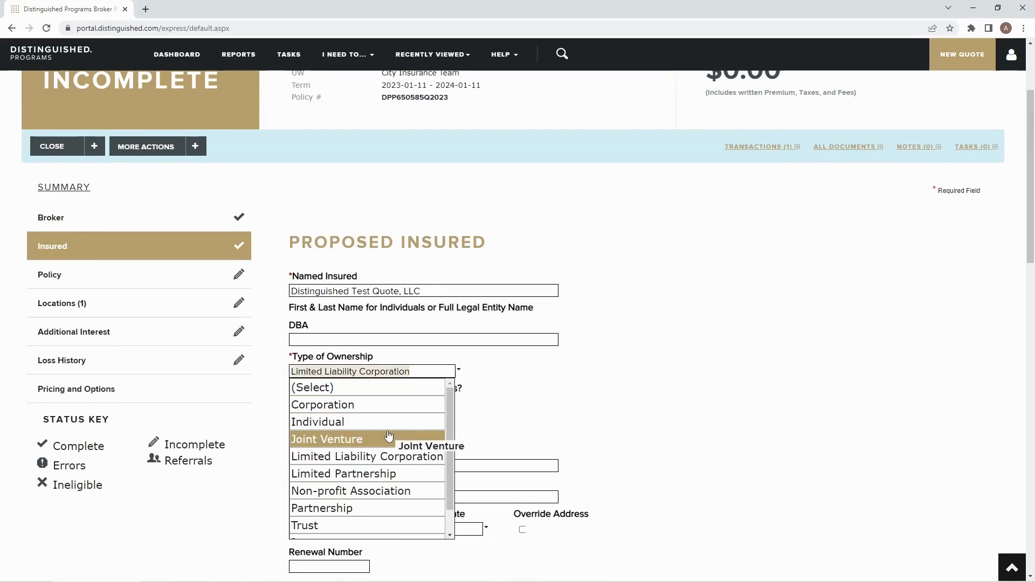
pyautogui.scroll(-1, 392, 433)
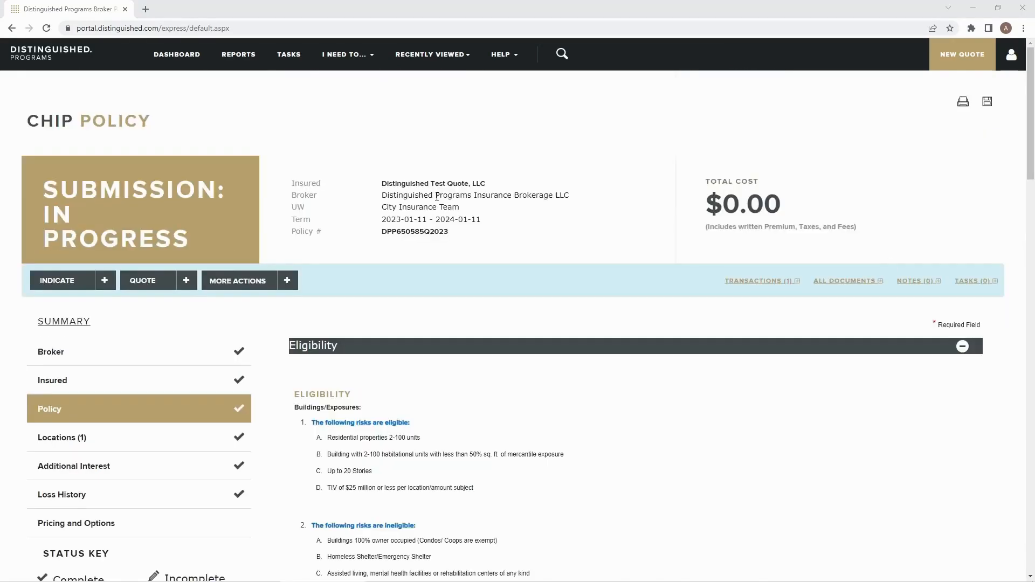
# - Review the Policy page's eligibility criteria, underwriting questions, prior carrier details and policy options
pyautogui.scroll(-3, 409, 231)
pyautogui.scroll(-1, 407, 241)
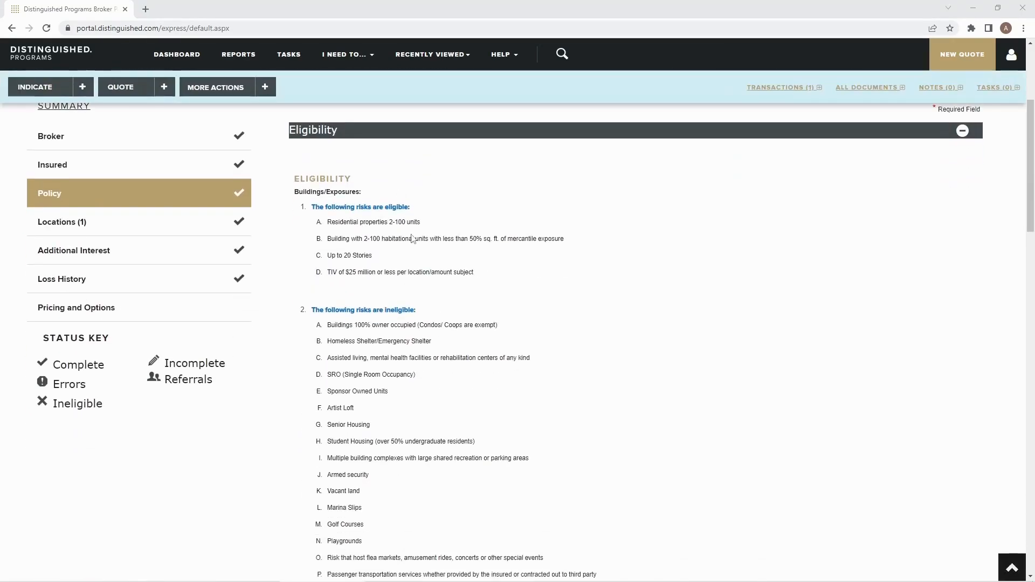
pyautogui.scroll(-1, 413, 239)
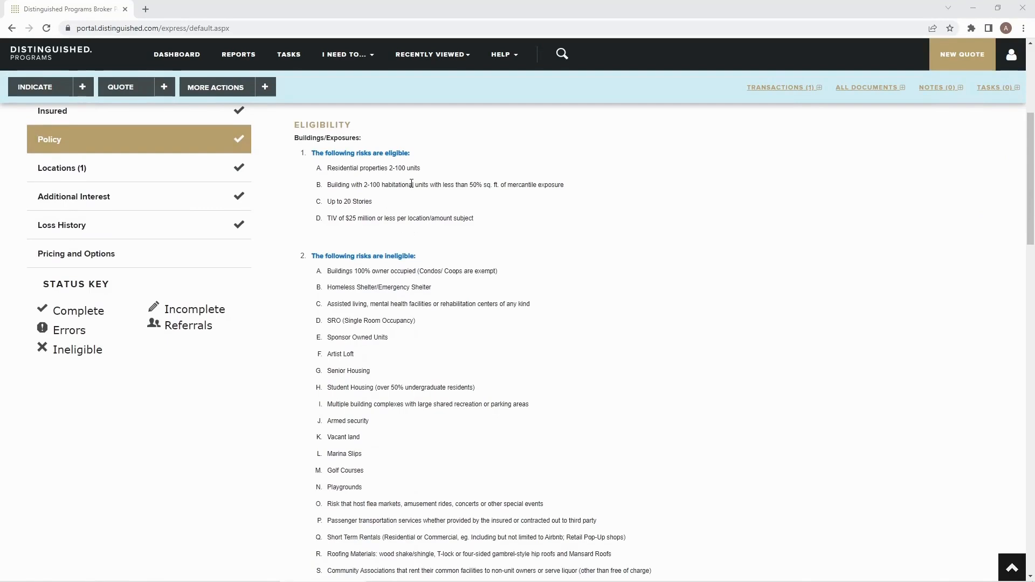
pyautogui.scroll(-2, 517, 213)
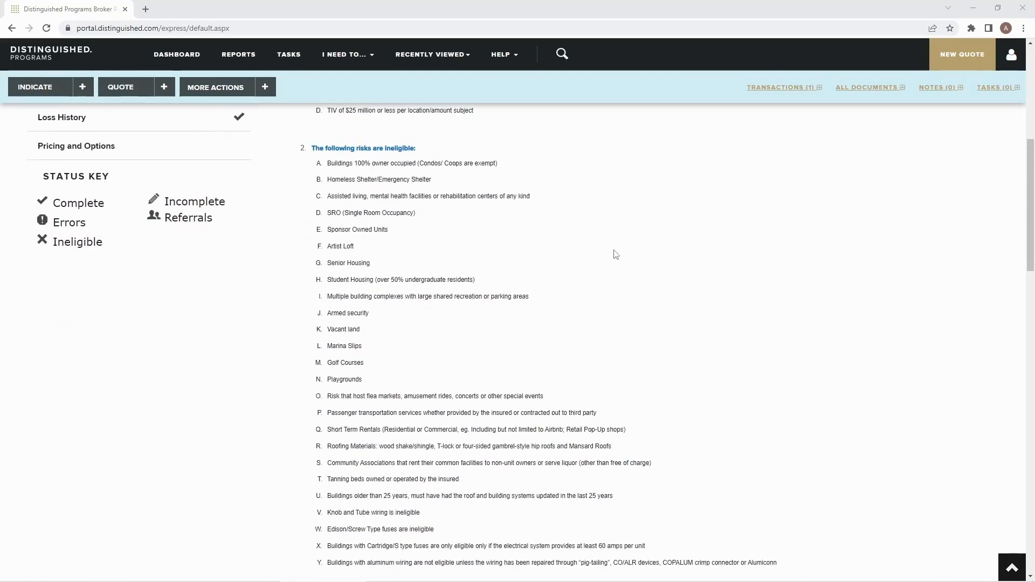
pyautogui.scroll(-1, 615, 255)
pyautogui.scroll(-4, 619, 256)
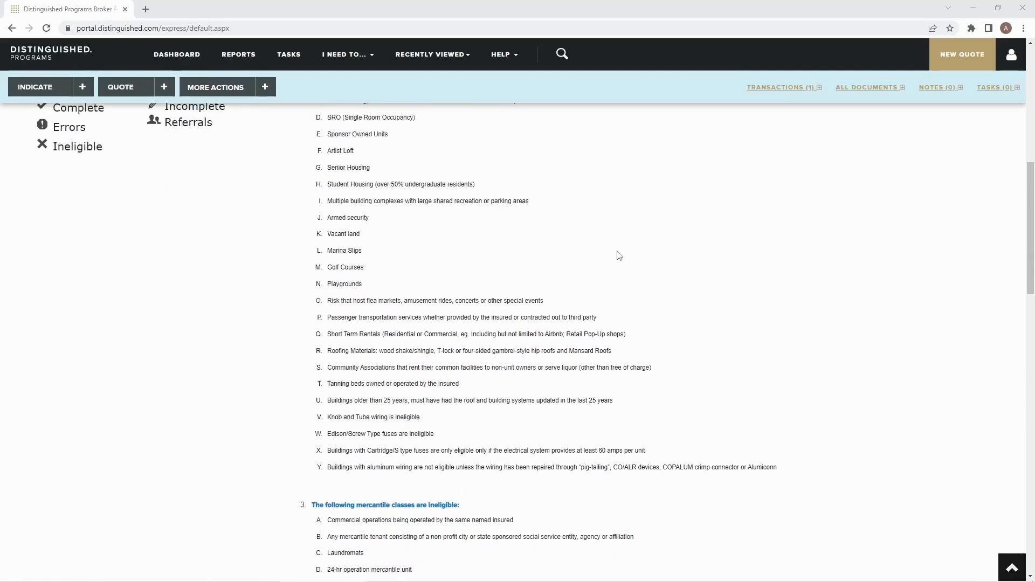
pyautogui.scroll(-6, 619, 254)
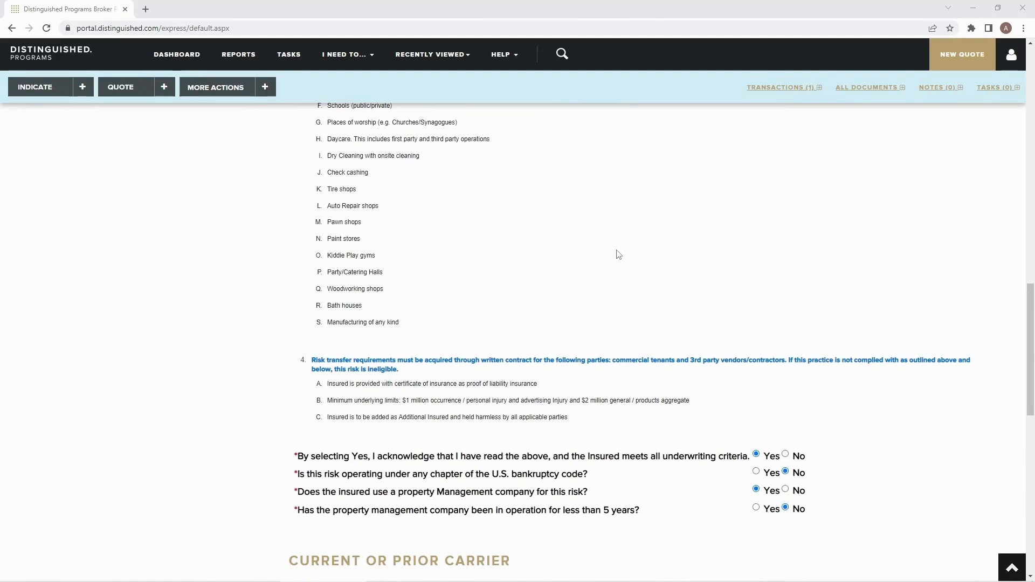
pyautogui.scroll(-1, 620, 312)
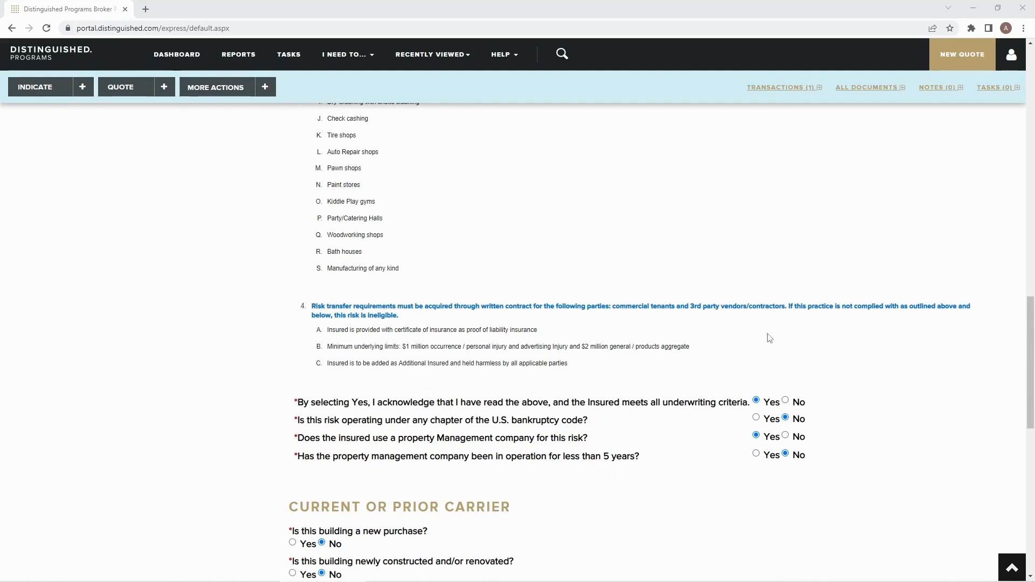
pyautogui.scroll(-2, 878, 349)
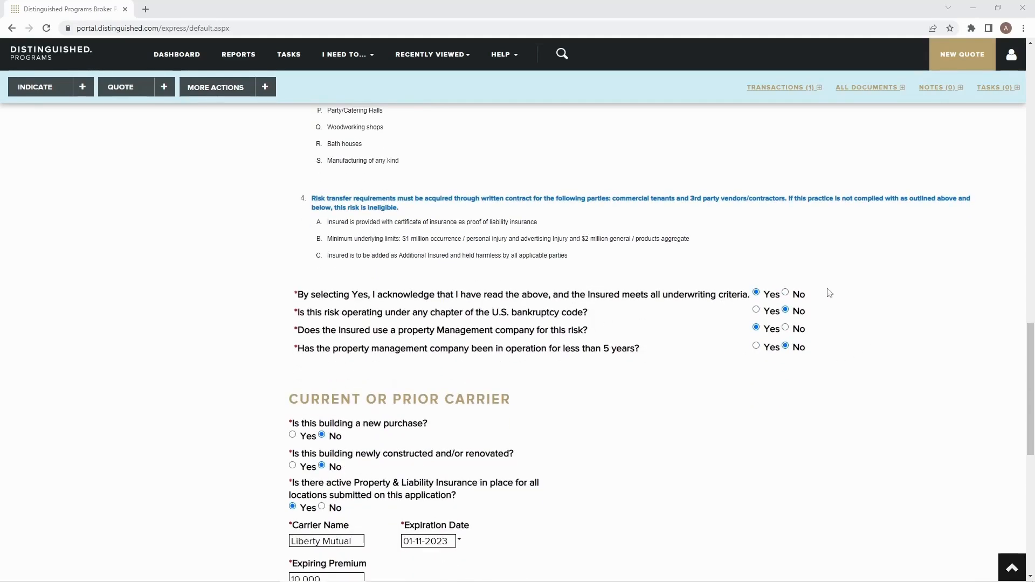
pyautogui.scroll(-2, 922, 308)
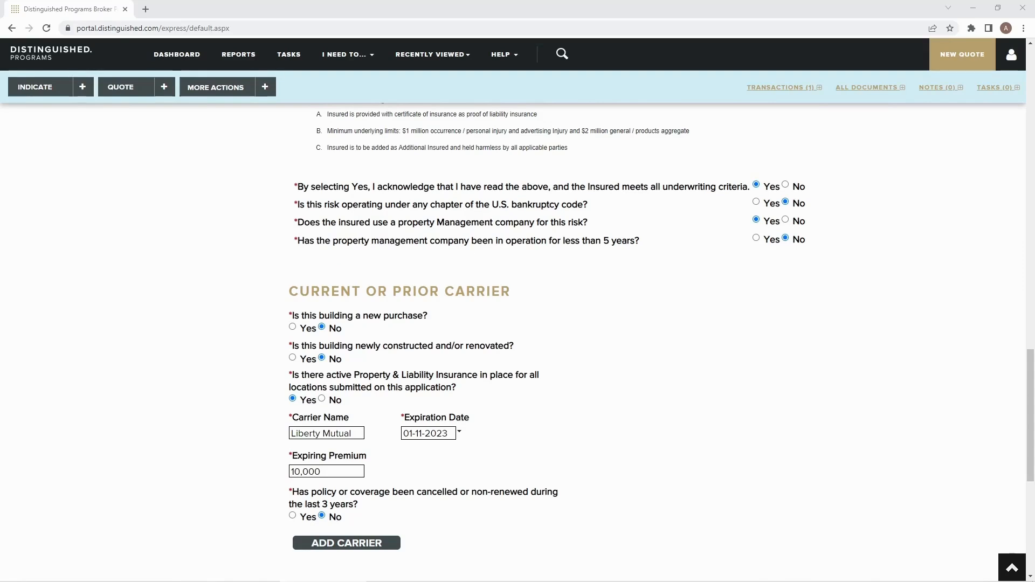
pyautogui.scroll(-2, 608, 377)
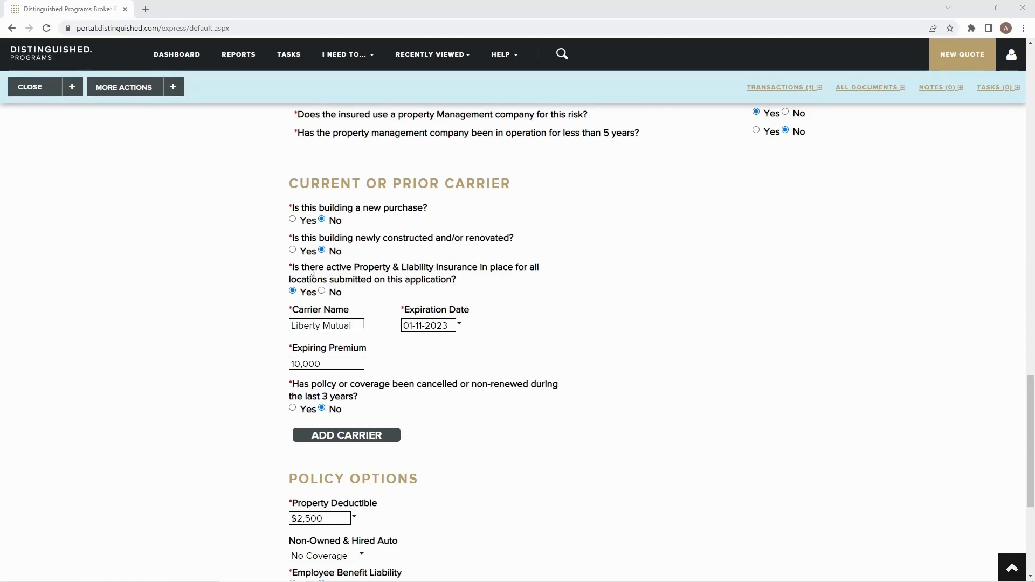
pyautogui.scroll(-1, 412, 267)
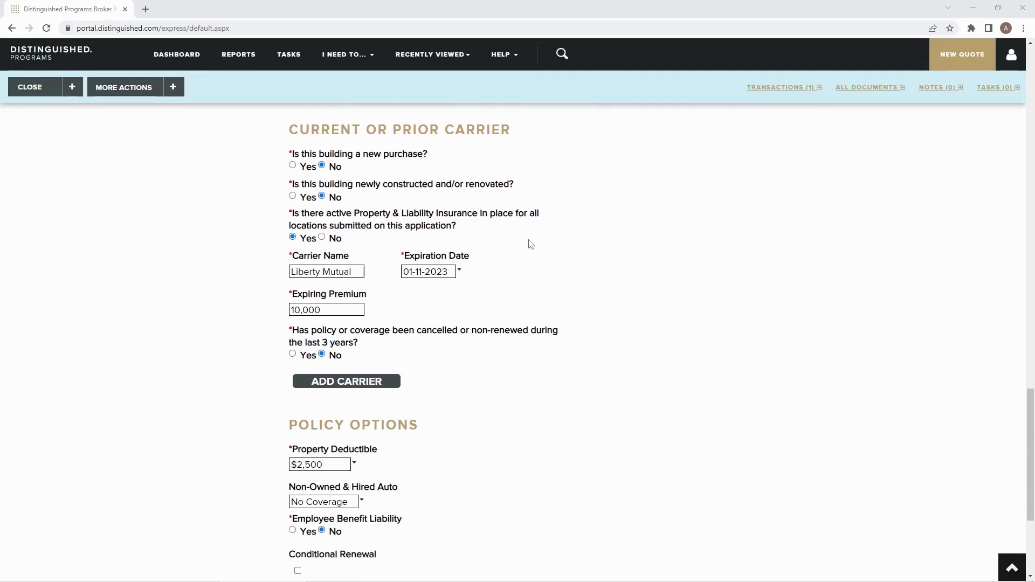
pyautogui.scroll(-1, 531, 245)
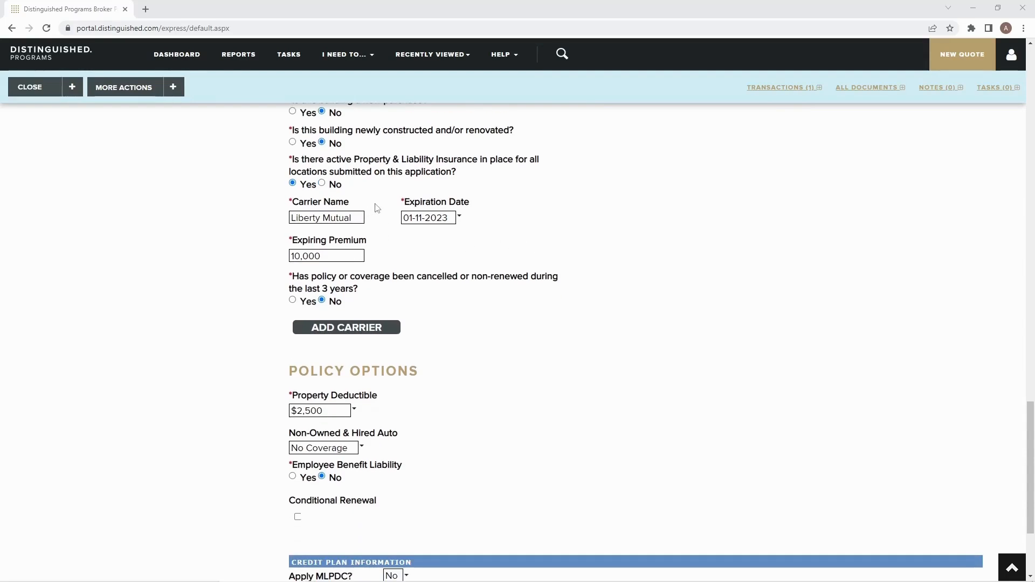
pyautogui.scroll(-1, 377, 208)
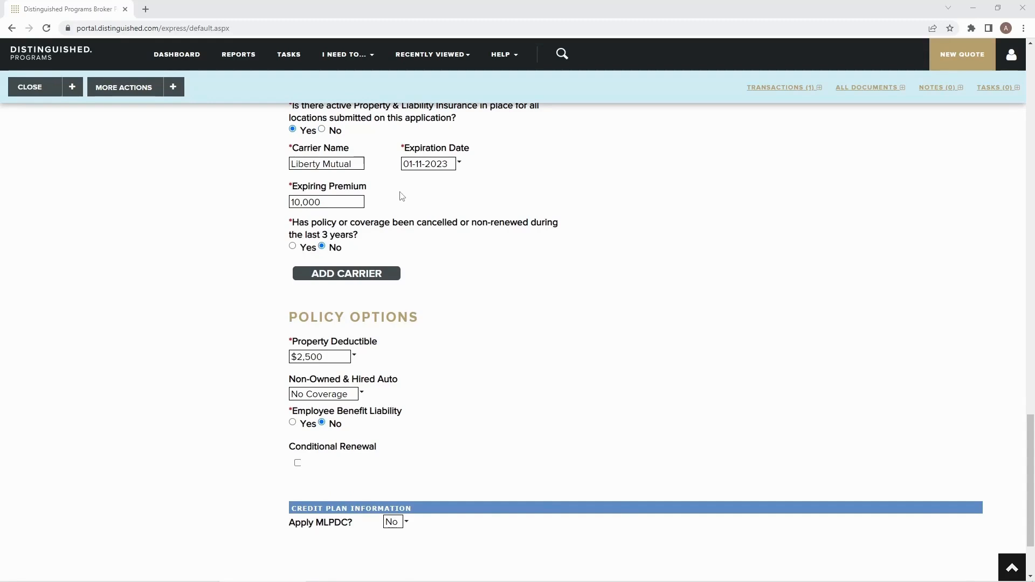
pyautogui.scroll(-1, 397, 194)
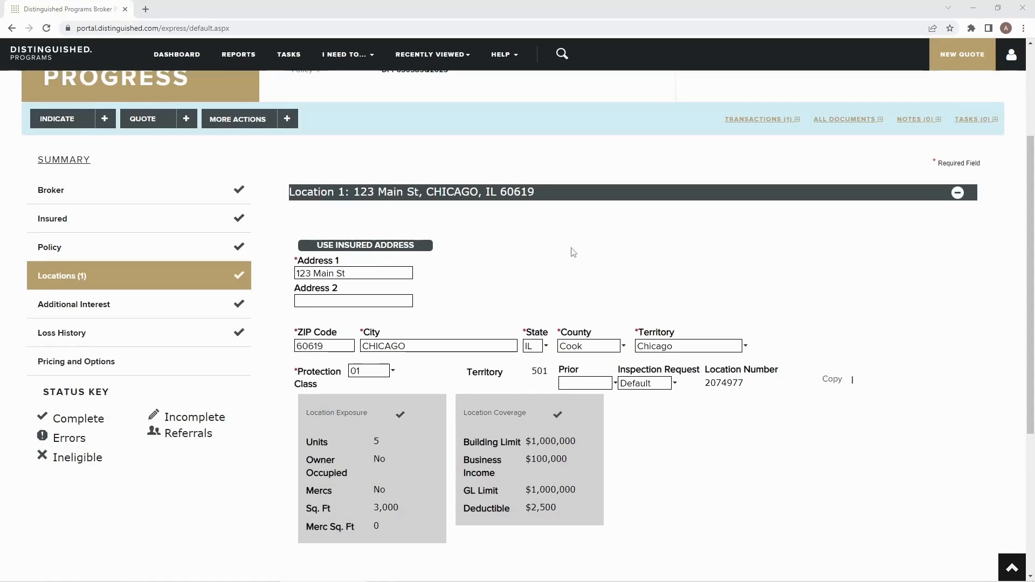
# - Open the Chicago location's exposure details and review its building information, other exposures and life safety requirements
pyautogui.scroll(-1, 539, 281)
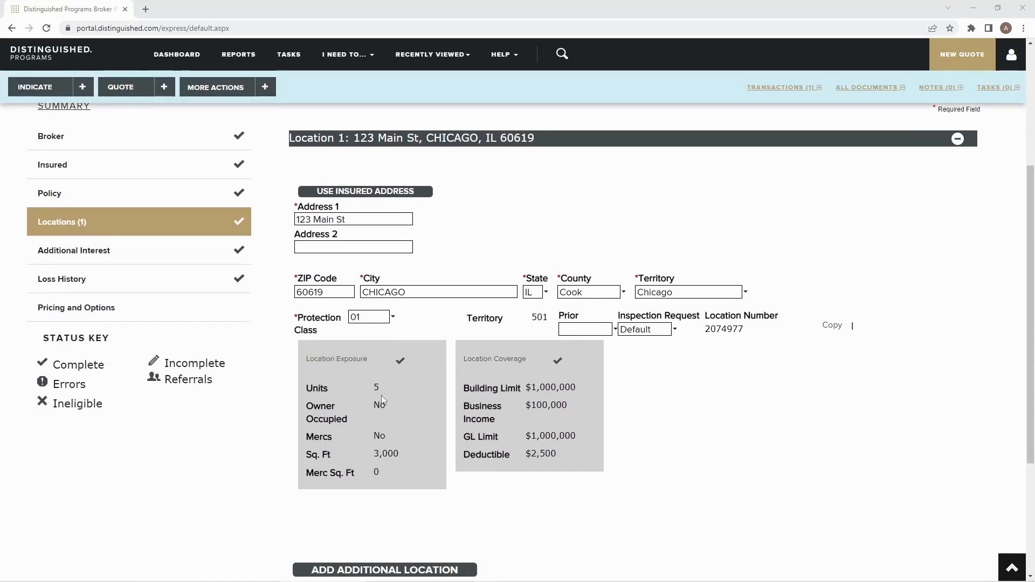
pyautogui.click(356, 371)
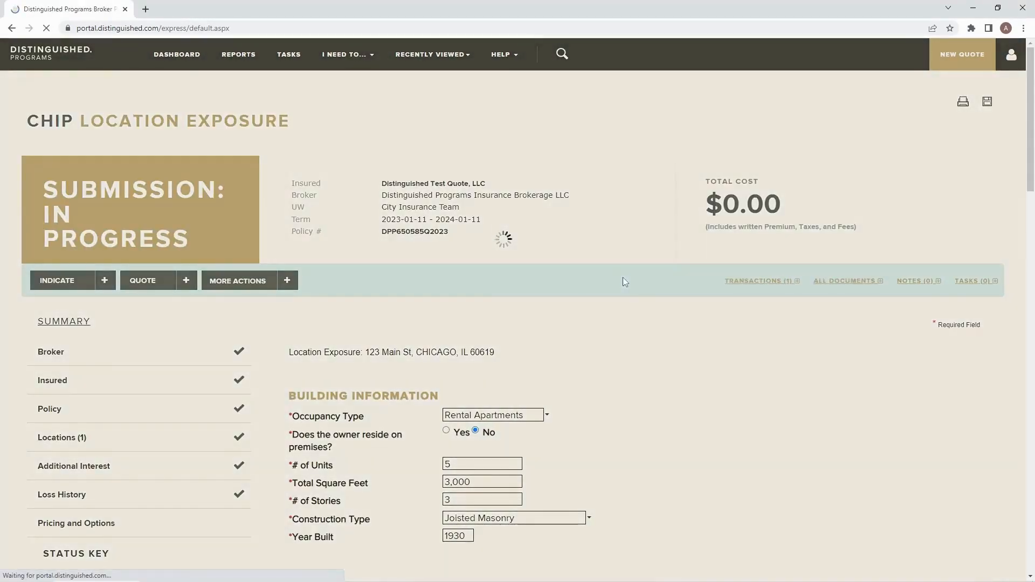
pyautogui.scroll(-3, 658, 305)
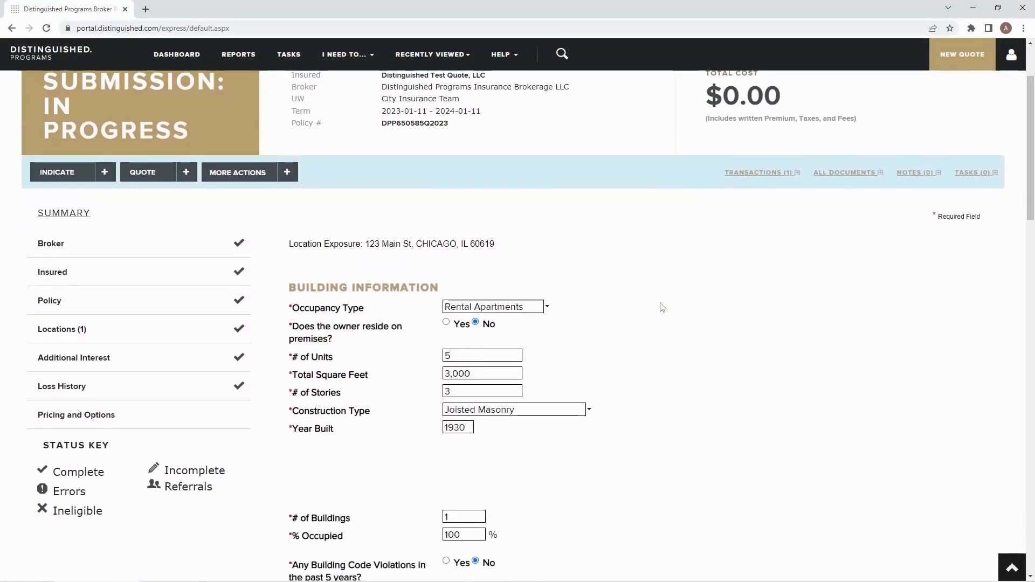
pyautogui.scroll(-1, 706, 305)
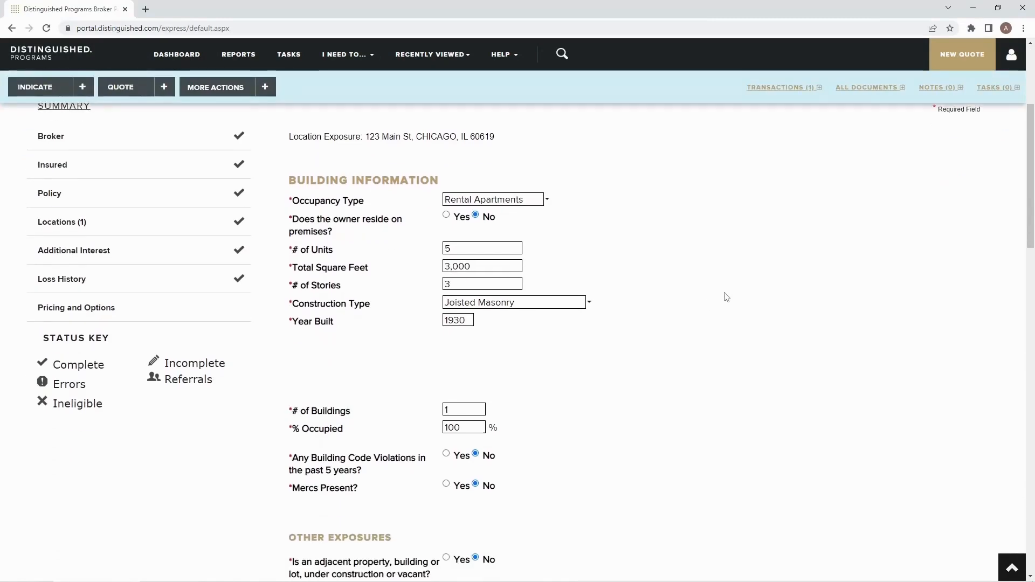
pyautogui.scroll(-1, 730, 293)
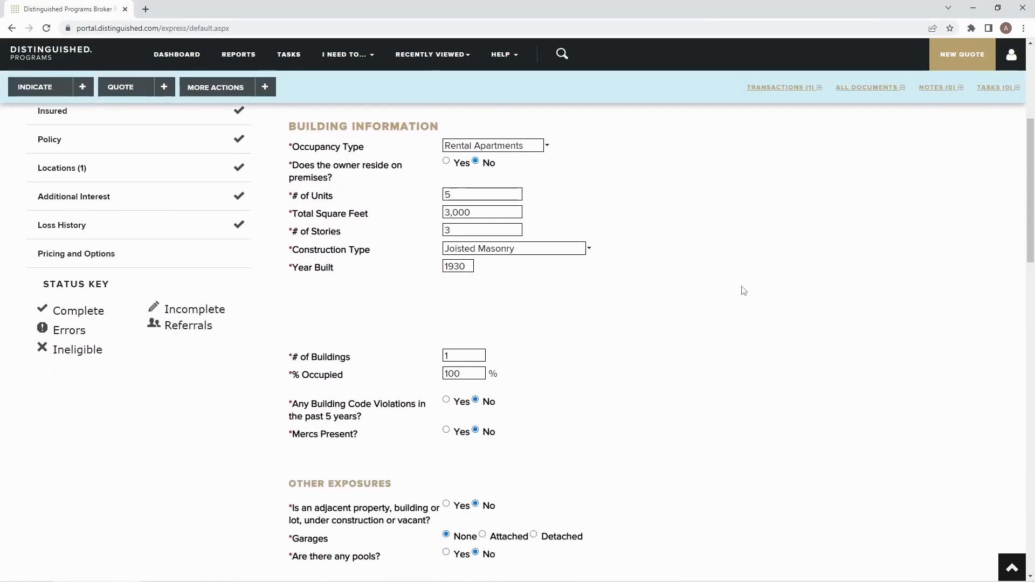
pyautogui.scroll(-1, 746, 290)
pyautogui.scroll(-1, 507, 273)
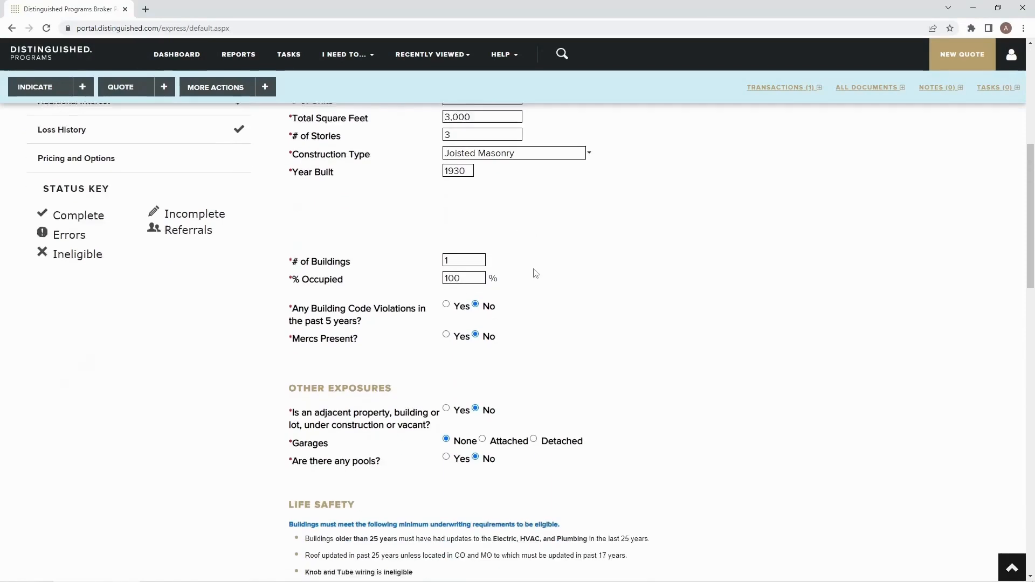
pyautogui.scroll(-2, 632, 277)
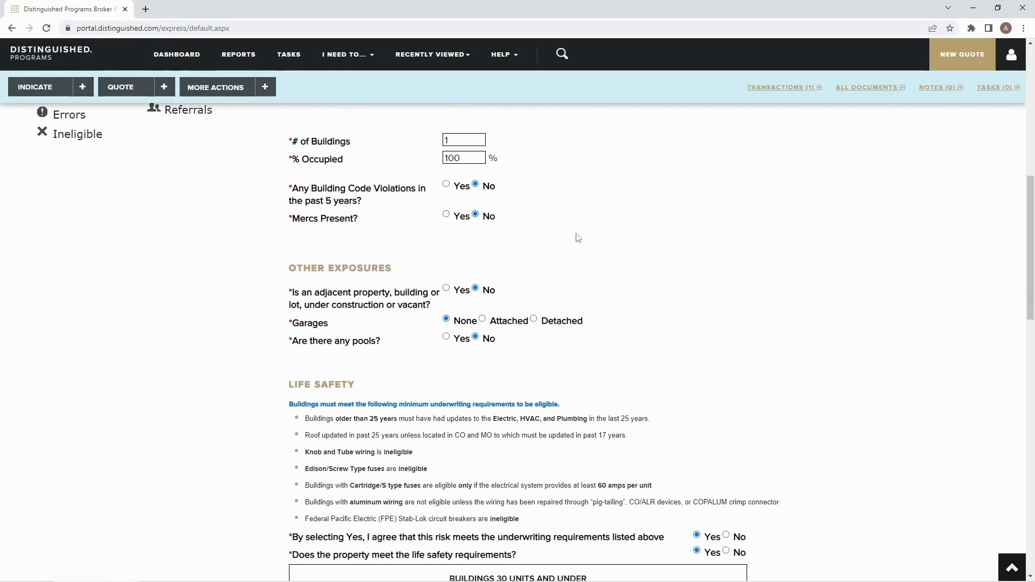
pyautogui.scroll(-2, 587, 238)
pyautogui.scroll(-1, 645, 248)
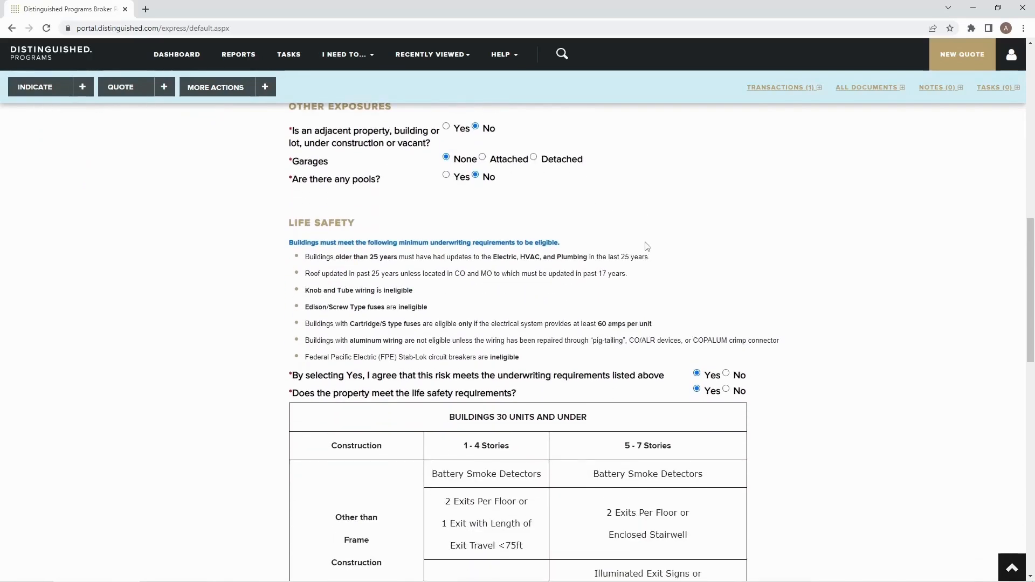
pyautogui.scroll(-1, 576, 221)
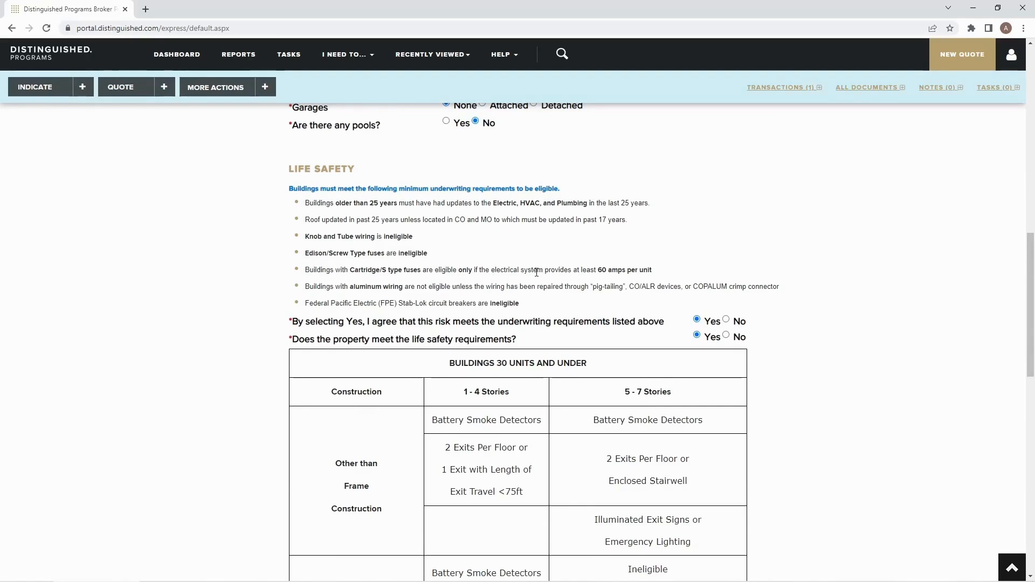
pyautogui.scroll(-1, 537, 274)
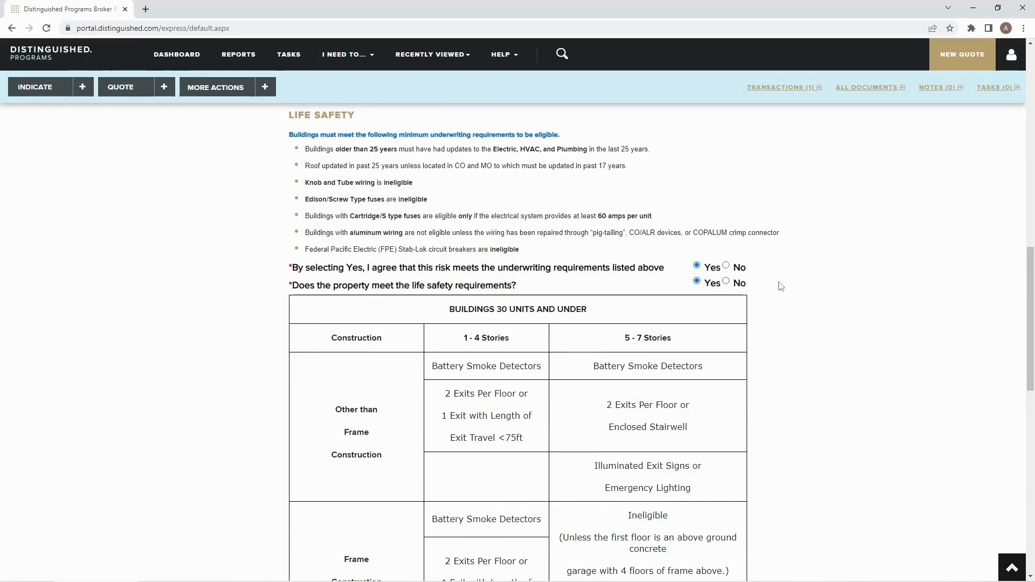
pyautogui.scroll(-3, 809, 284)
pyautogui.scroll(-4, 812, 284)
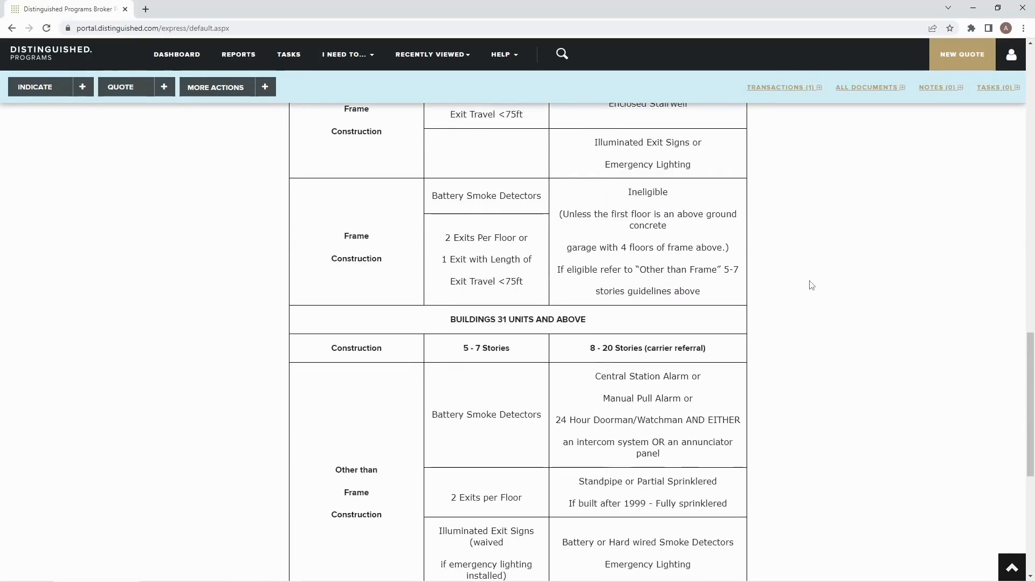
# - Review the remaining life safety requirements table and property condition questions on the location exposure page
pyautogui.scroll(-2, 812, 286)
pyautogui.scroll(-1, 812, 285)
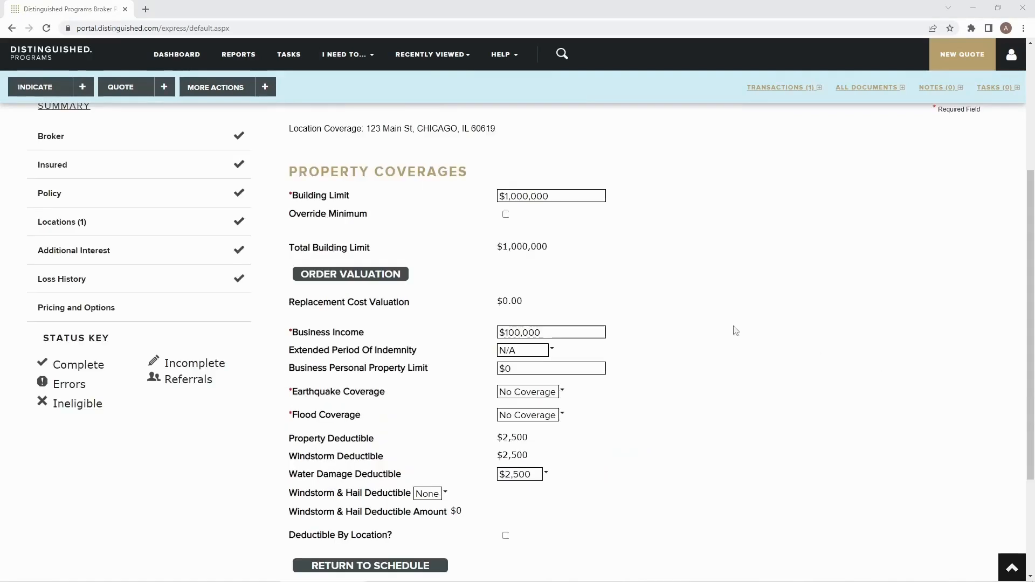
pyautogui.scroll(2, 717, 327)
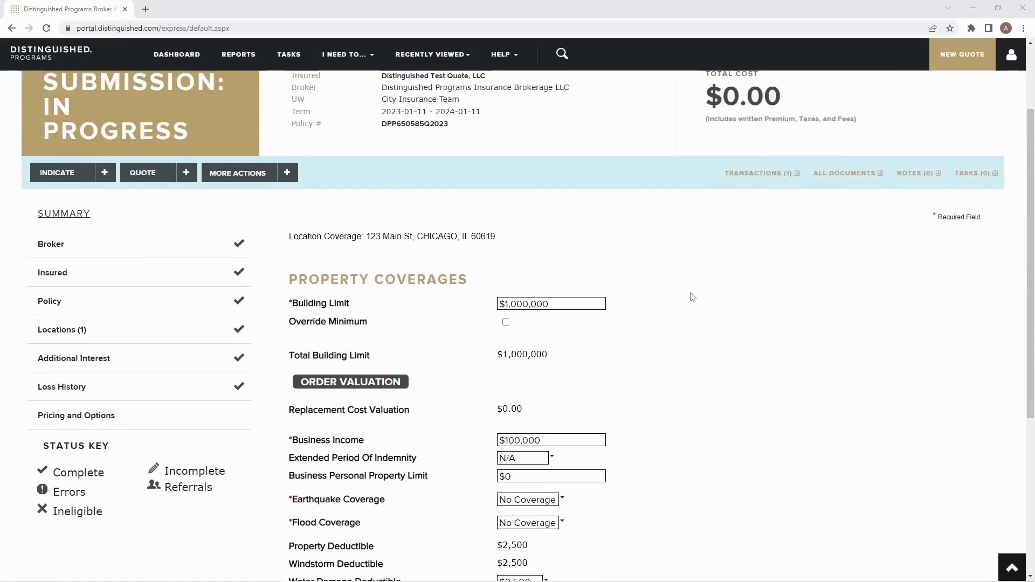
# - Review the location's property coverages and deductibles, then continue to the Locations page
pyautogui.scroll(-2, 692, 298)
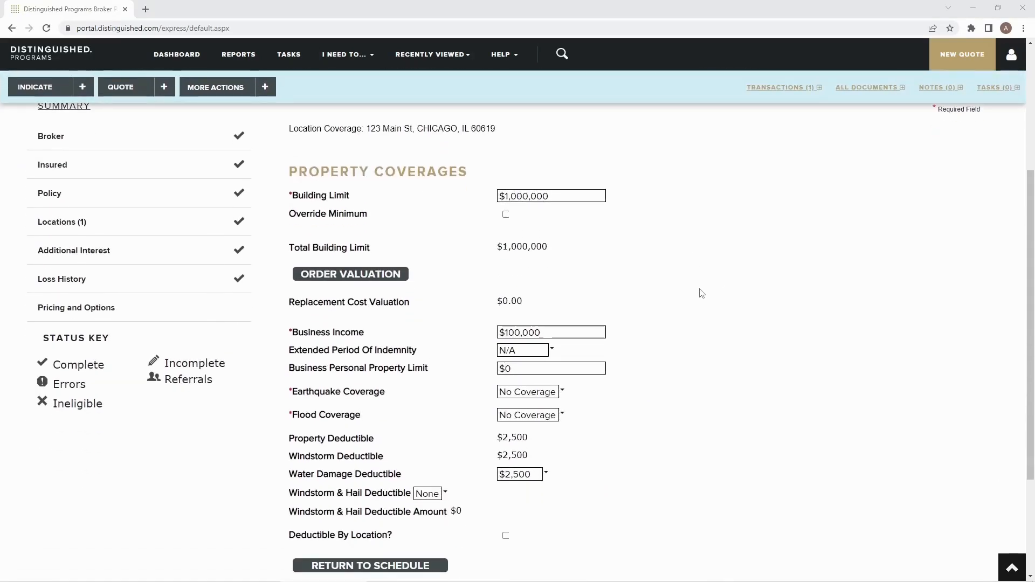
pyautogui.scroll(-3, 703, 294)
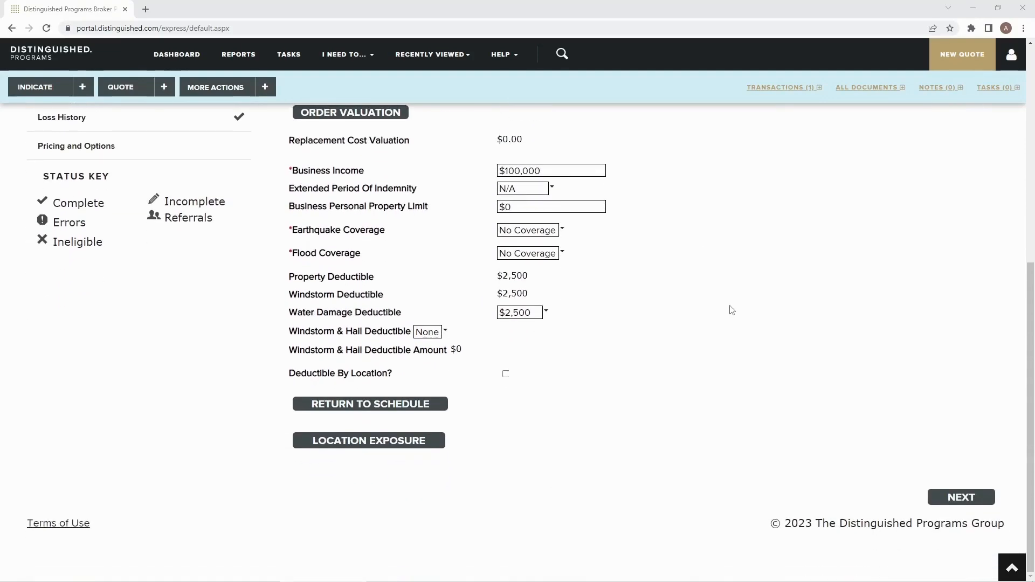
pyautogui.click(960, 498)
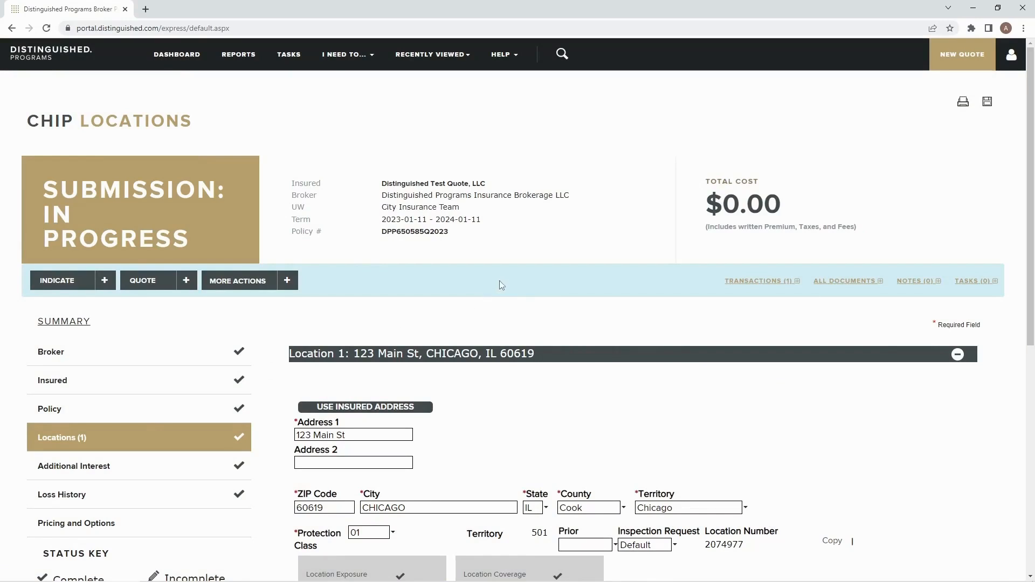
# - Review the Chicago location's address, protection class and its exposure and coverage summaries on the Locations page
pyautogui.scroll(-2, 528, 278)
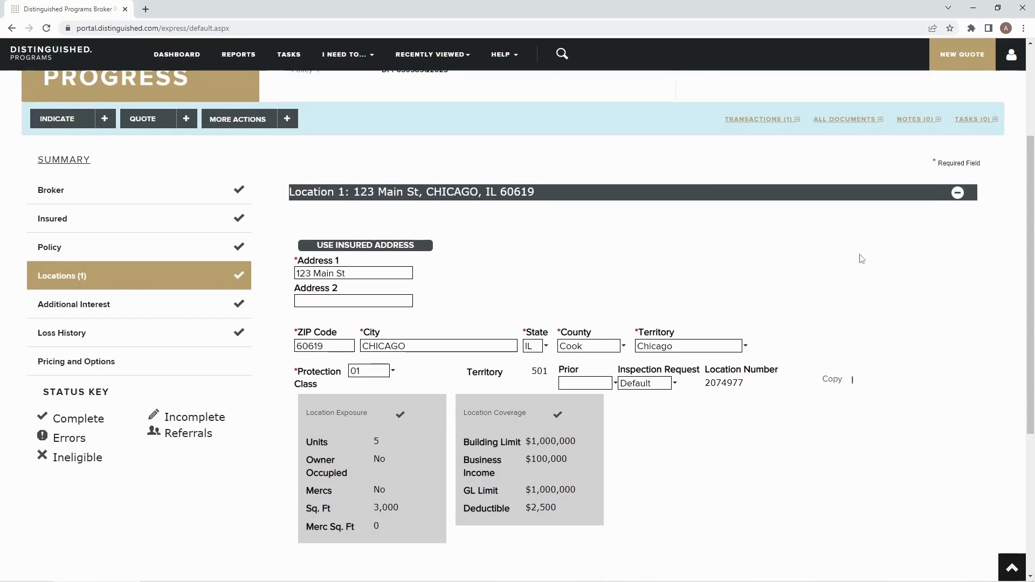
pyautogui.scroll(-5, 843, 258)
pyautogui.scroll(6, 788, 411)
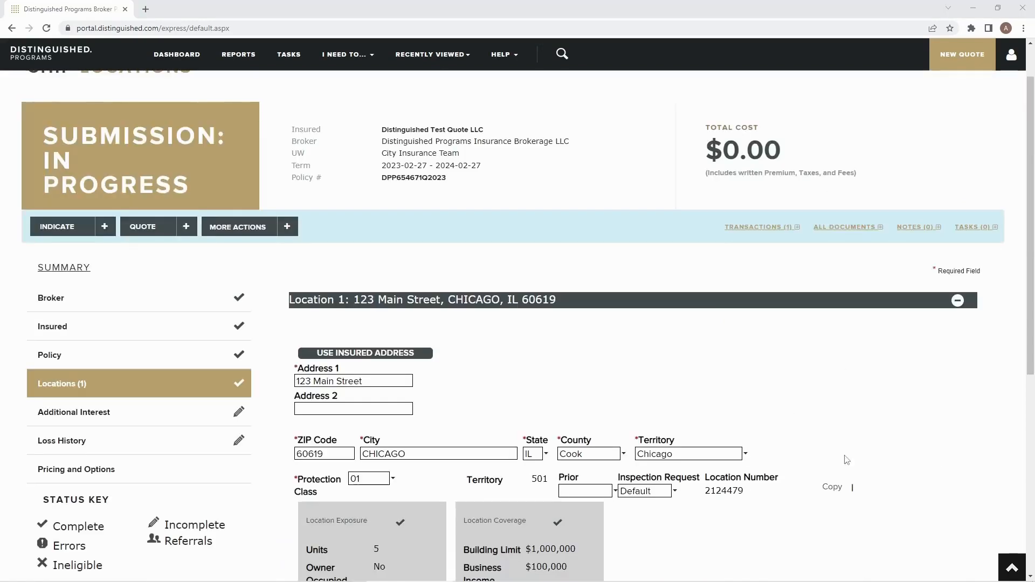
pyautogui.scroll(-1, 787, 411)
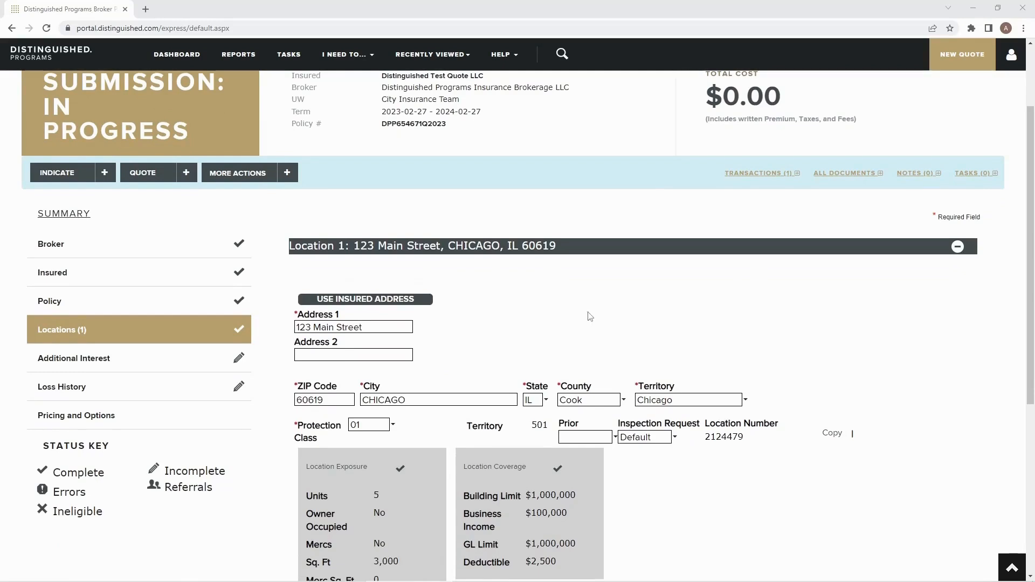
pyautogui.scroll(-1, 474, 299)
pyautogui.scroll(-3, 601, 264)
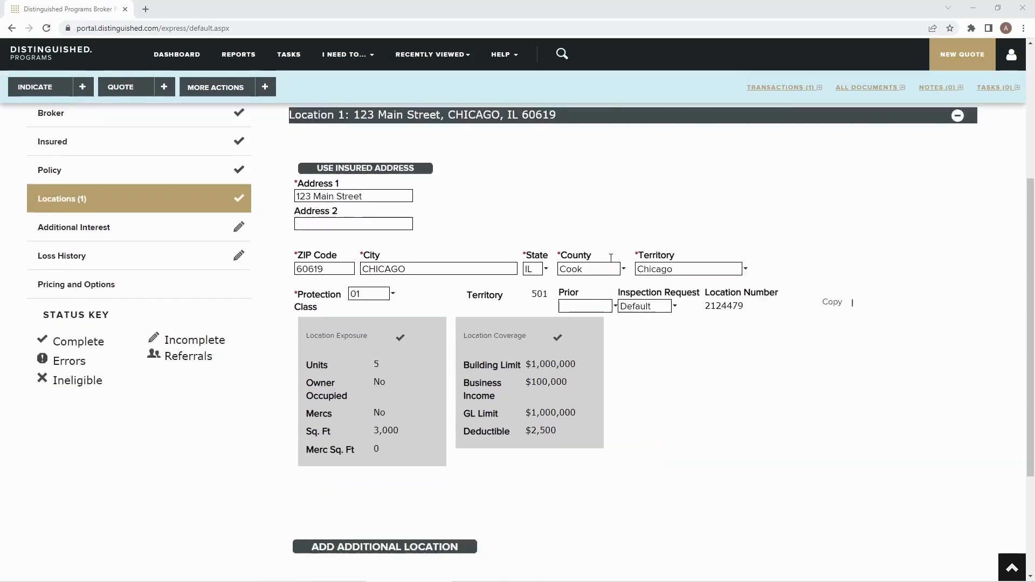
# - Add an additional location to the schedule and continue to the Additional Interest page
pyautogui.click(423, 465)
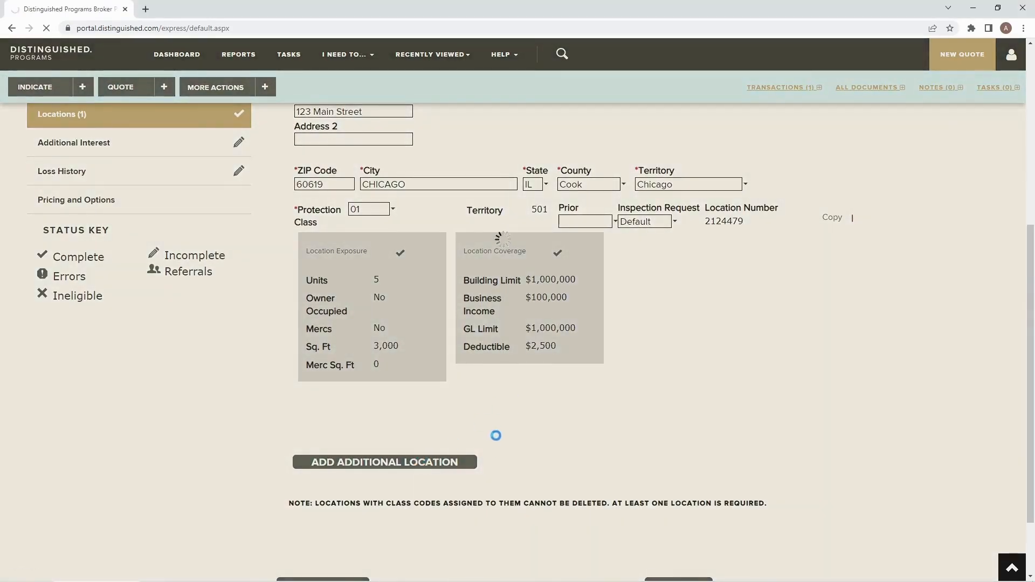
pyautogui.scroll(-5, 554, 408)
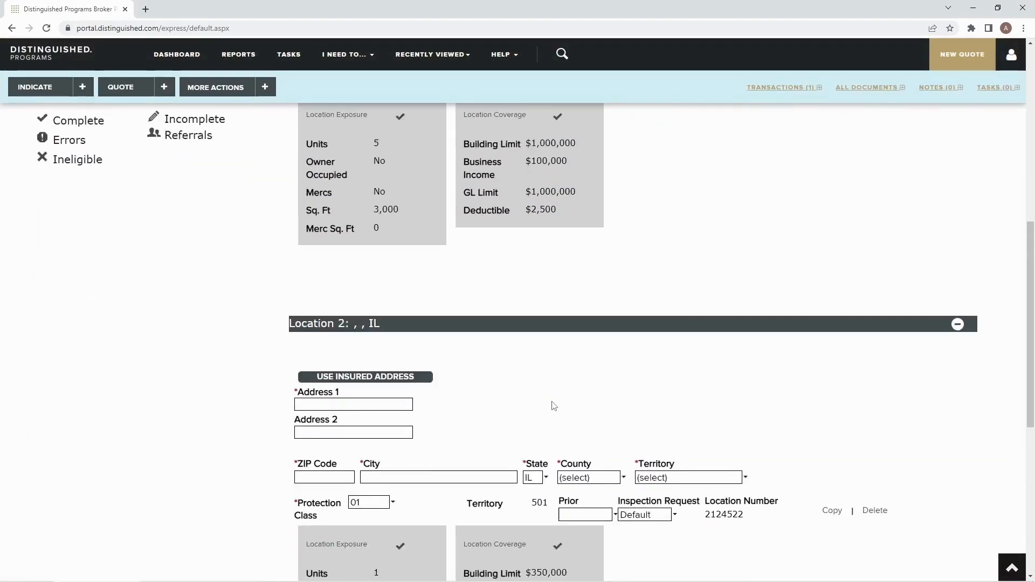
pyautogui.scroll(-5, 677, 494)
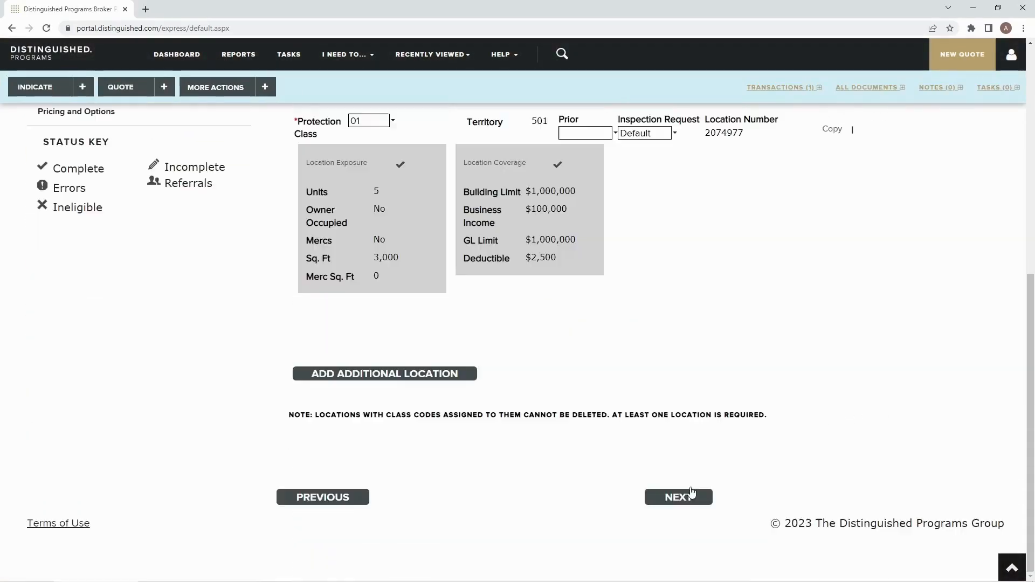
pyautogui.click(678, 495)
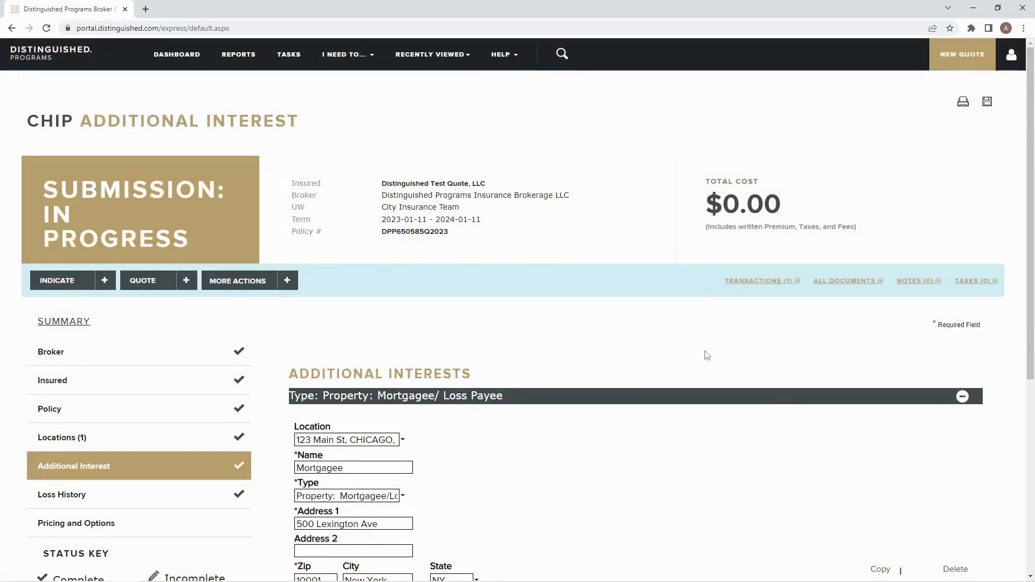
# - Review the mortgagee additional interest and the options available for its interest type
pyautogui.scroll(-2, 576, 277)
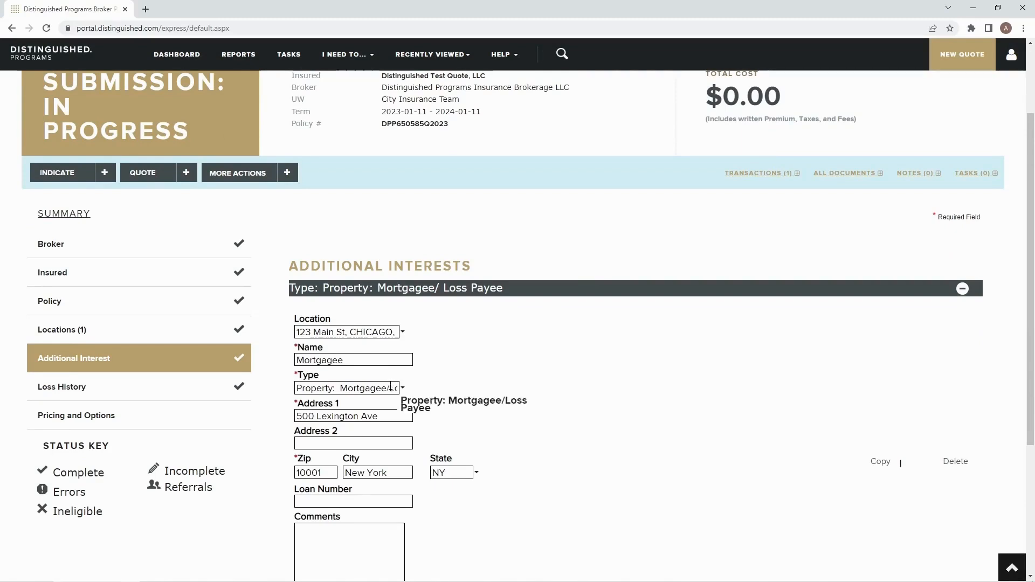
pyautogui.click(362, 388)
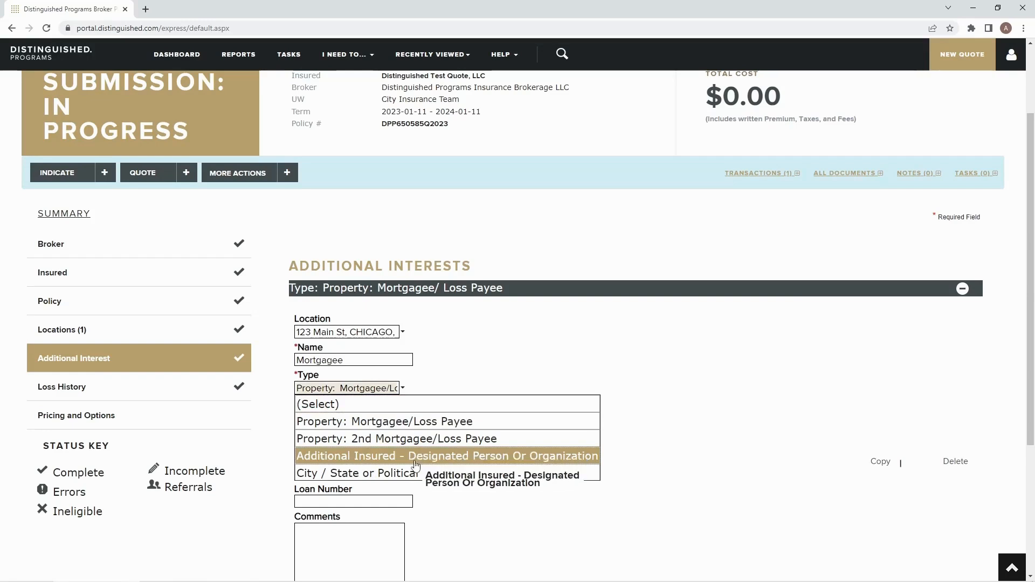
pyautogui.click(461, 381)
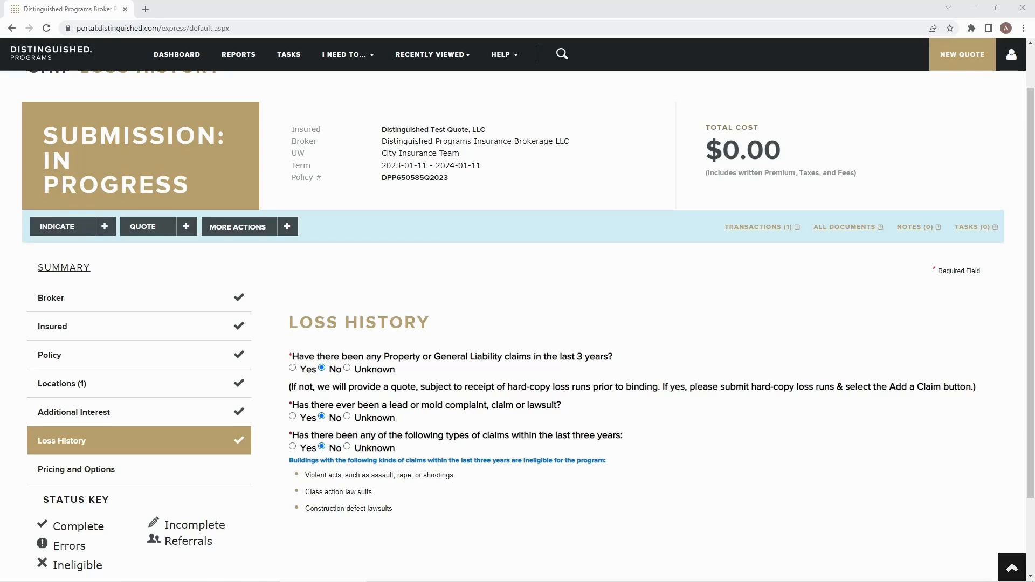
# - Submit the completed application for underwriter review from the Summary page
pyautogui.scroll(1, 644, 465)
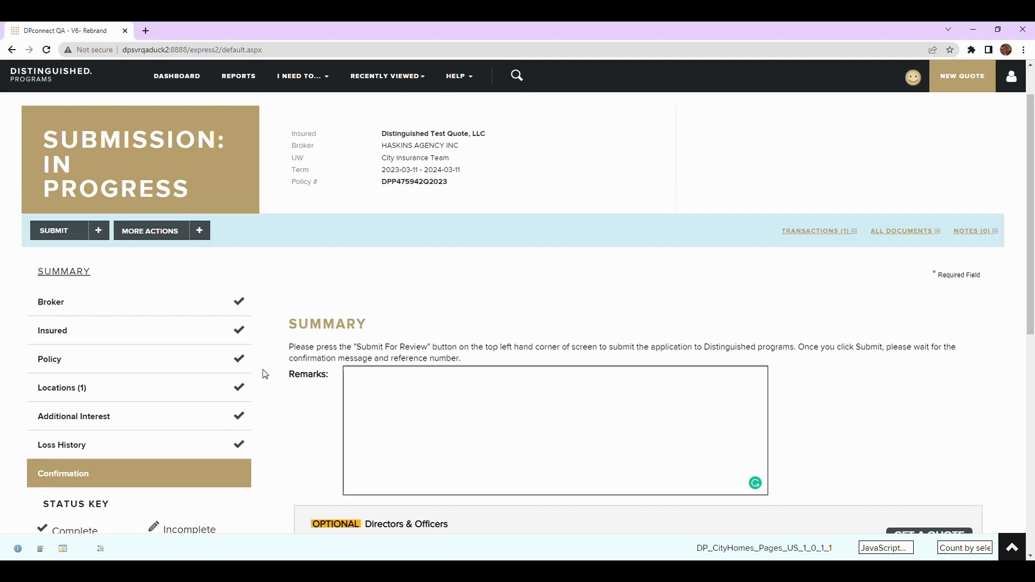
pyautogui.click(104, 241)
pyautogui.click(96, 254)
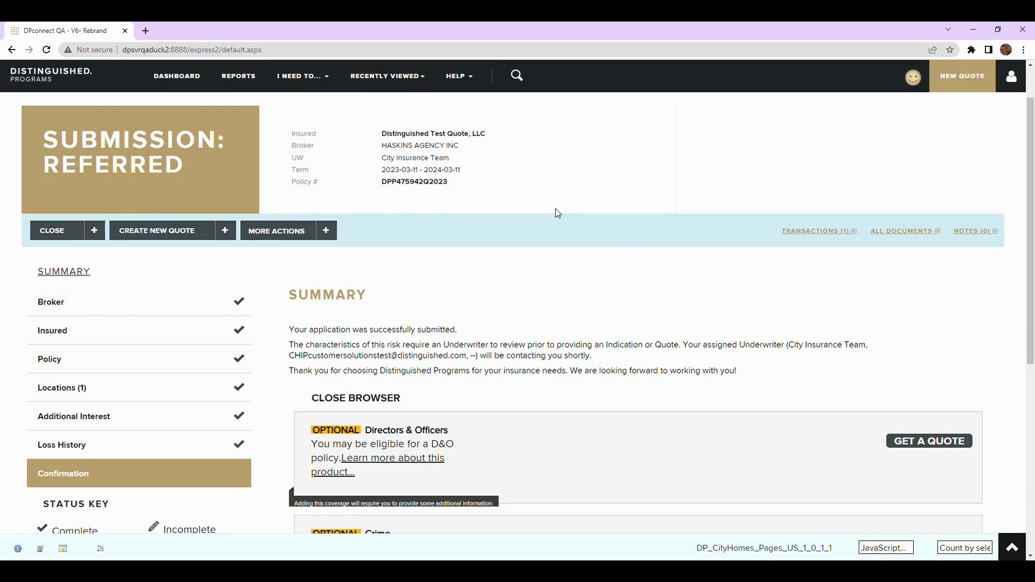
pyautogui.moveTo(744, 356)
pyautogui.moveTo(300, 332)
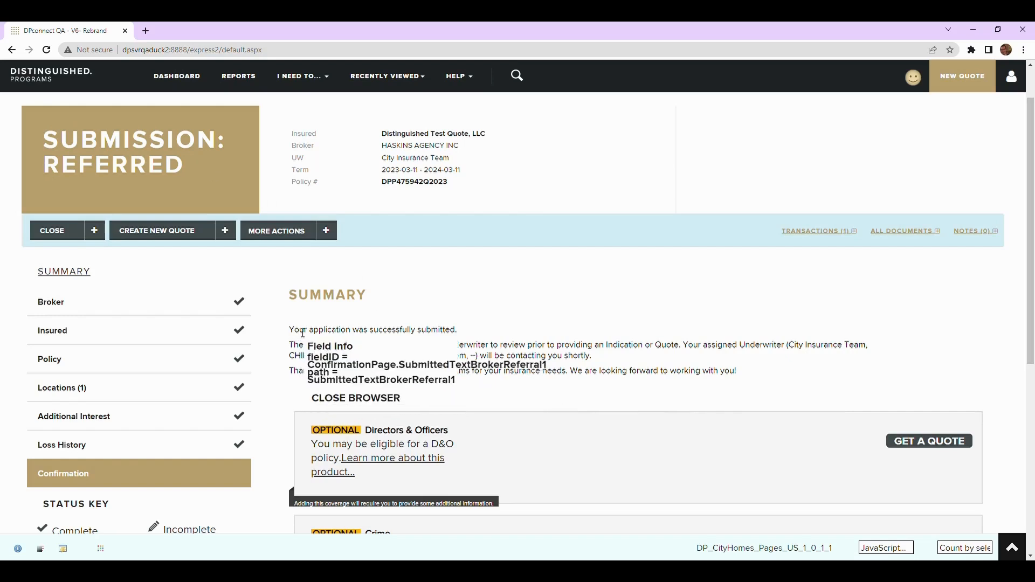